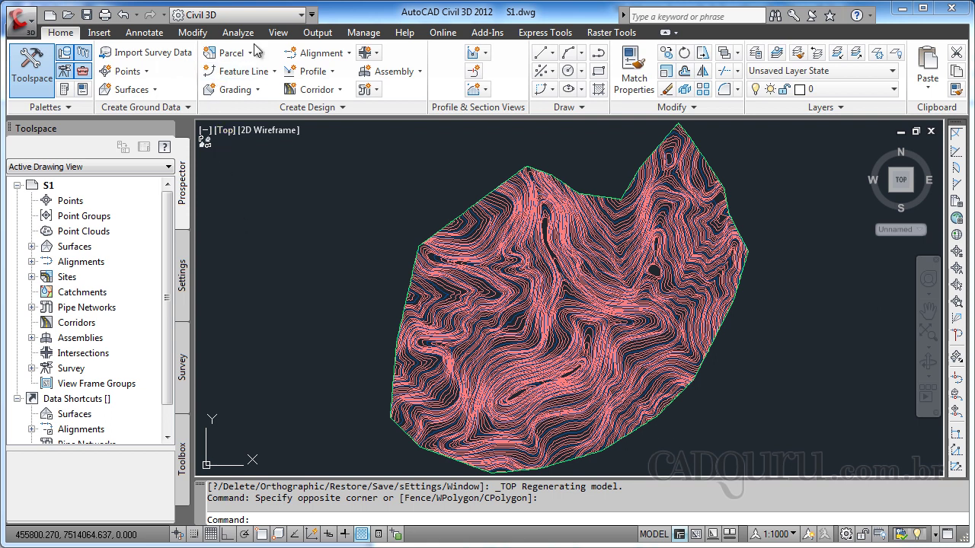
Step: Bring up the View tab's viewing and navigation tools for the S1 surface in Top 2D Wireframe
left_click(278, 33)
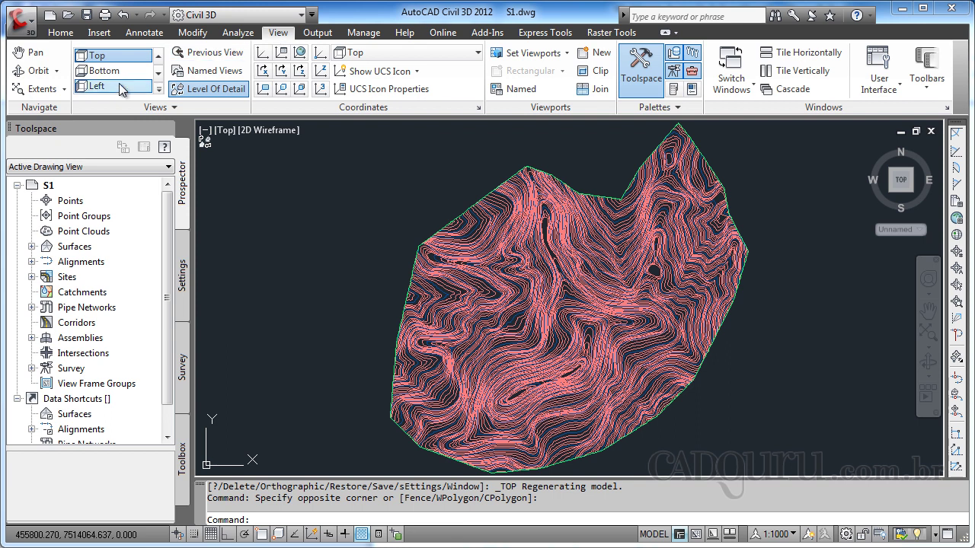
Step: Orbit the S1 contour surface into an oblique 3D view that shows its hills and valleys
left_click(38, 71)
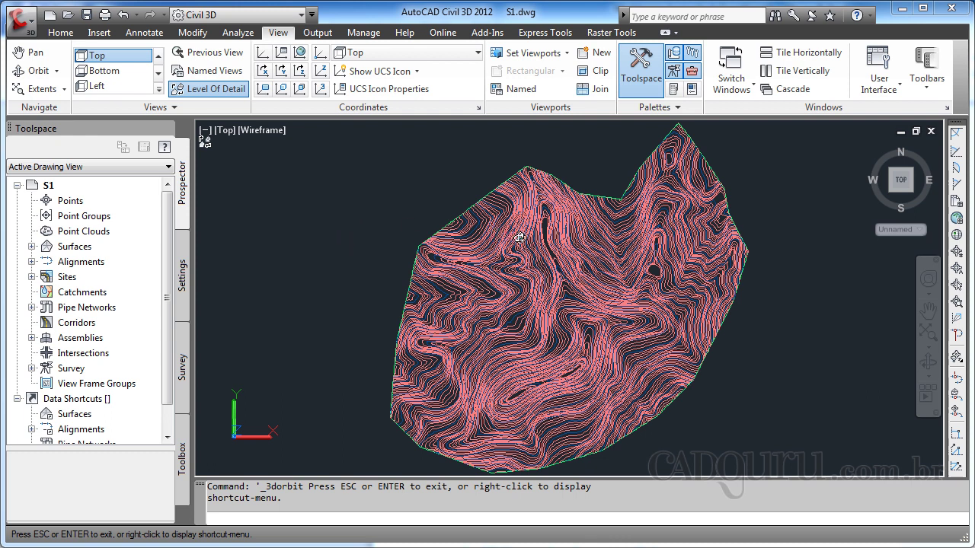
mouse_move(575, 306)
left_mouse_down()
mouse_move(557, 213)
mouse_move(542, 228)
left_mouse_up()
mouse_move(562, 309)
left_mouse_down()
mouse_move(491, 286)
mouse_move(440, 305)
left_mouse_up()
mouse_move(504, 324)
left_mouse_down()
mouse_move(445, 312)
mouse_move(404, 329)
mouse_move(588, 303)
mouse_move(566, 348)
mouse_move(576, 294)
mouse_move(585, 307)
mouse_move(475, 284)
left_mouse_up()
mouse_move(590, 317)
left_mouse_down()
mouse_move(474, 348)
mouse_move(566, 306)
left_mouse_up()
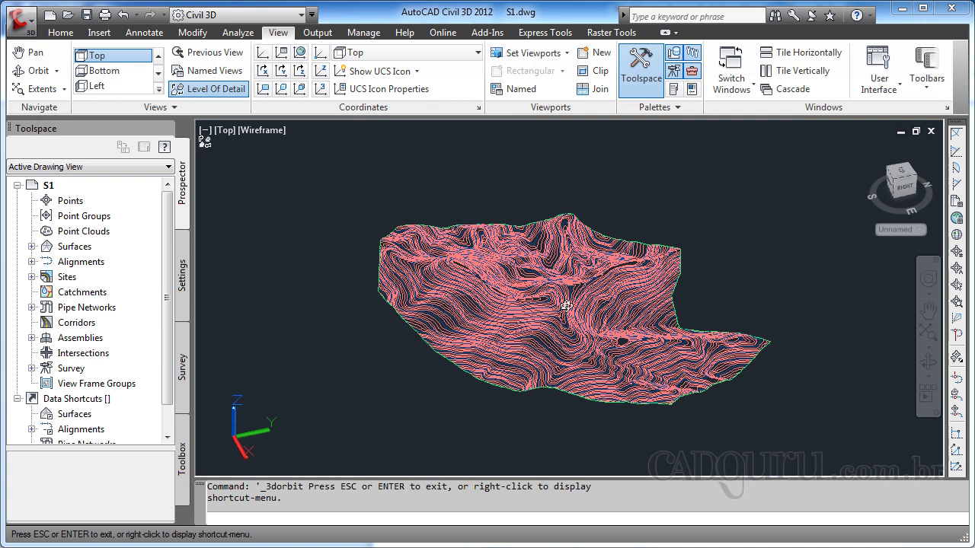
left_click(57, 71)
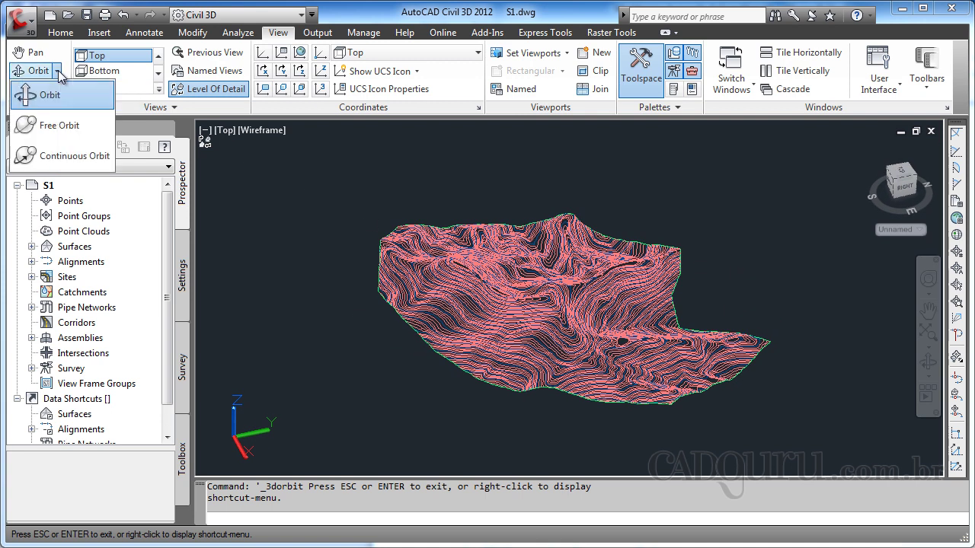
Step: Set the terrain tumbling with Continuous Orbit, then stop the rotation
left_click(74, 156)
left_click_drag(529, 281, 526, 270)
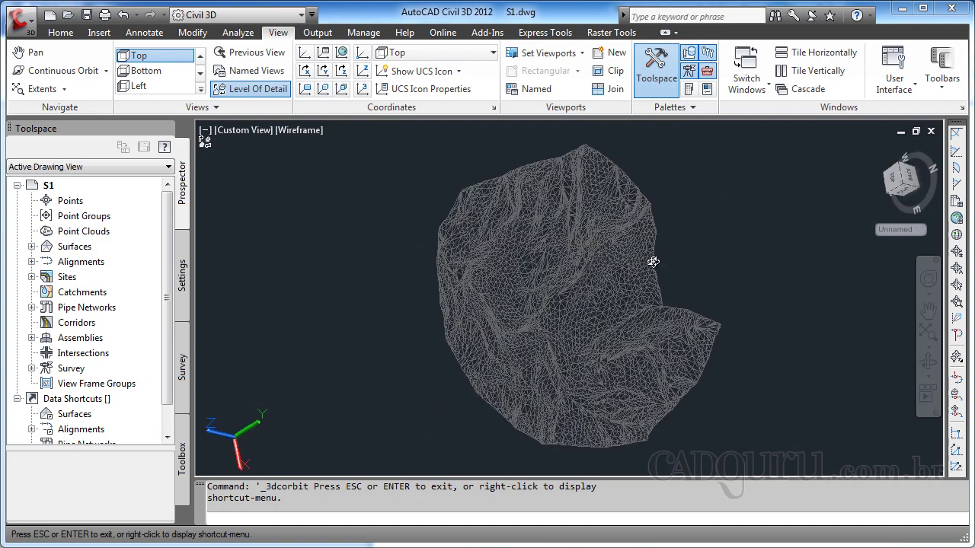
left_click(525, 226)
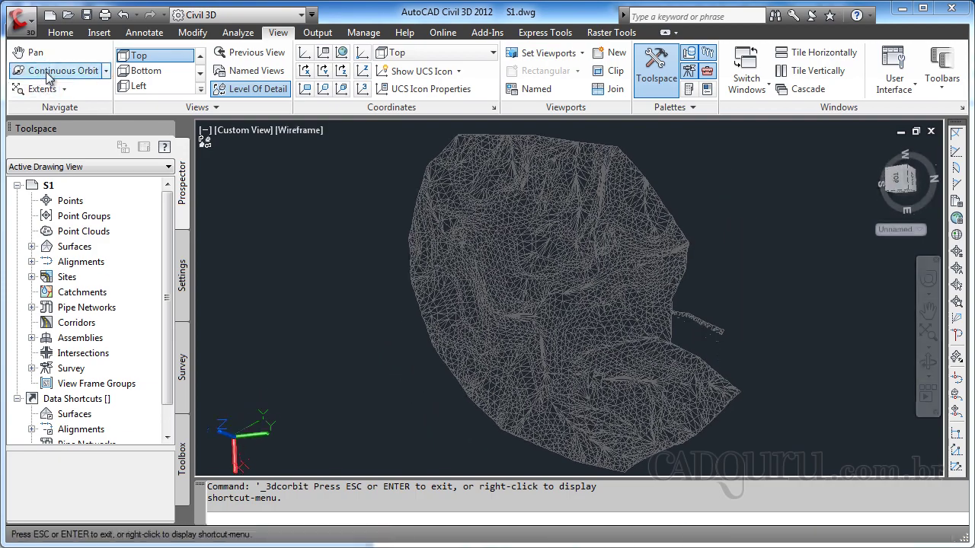
Step: Return to ordinary Orbit and tilt the triangle mesh to a low oblique view
left_click(105, 70)
left_click(98, 101)
mouse_move(526, 258)
left_mouse_down()
mouse_move(567, 303)
mouse_move(626, 286)
left_mouse_up()
left_click_drag(620, 249, 576, 195)
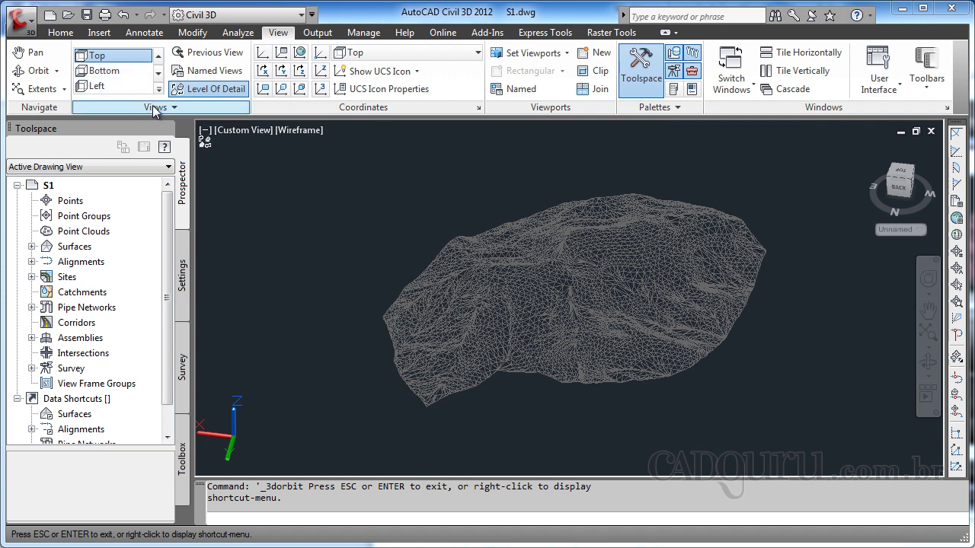
Step: Step the terrain through the Top, Left, Right and Front preset views
left_click(95, 56)
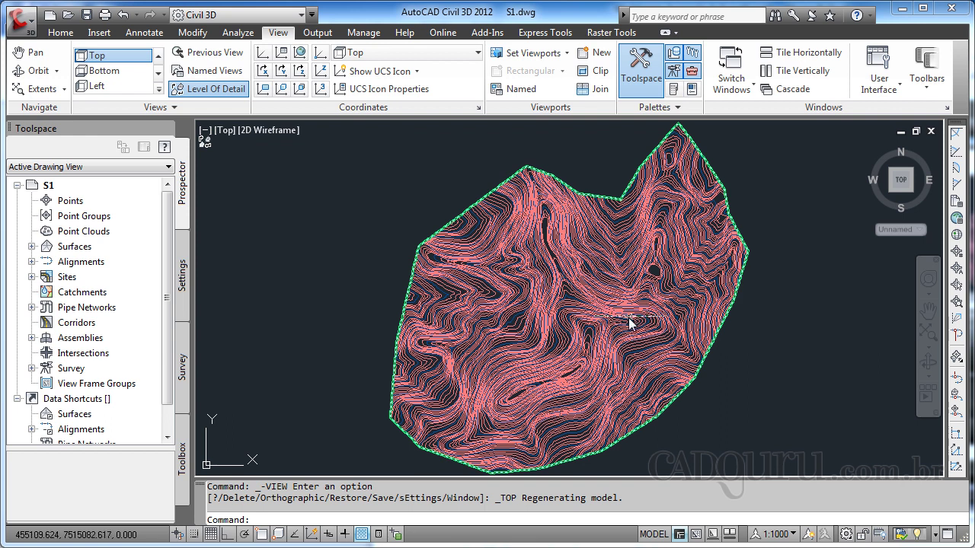
left_click(91, 87)
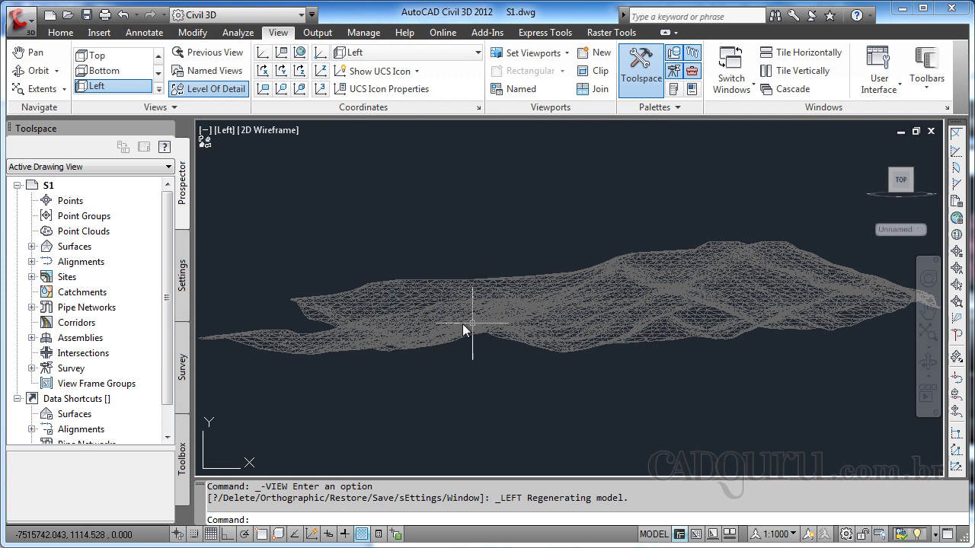
scroll(134, 85, "down", 3)
left_click(120, 59)
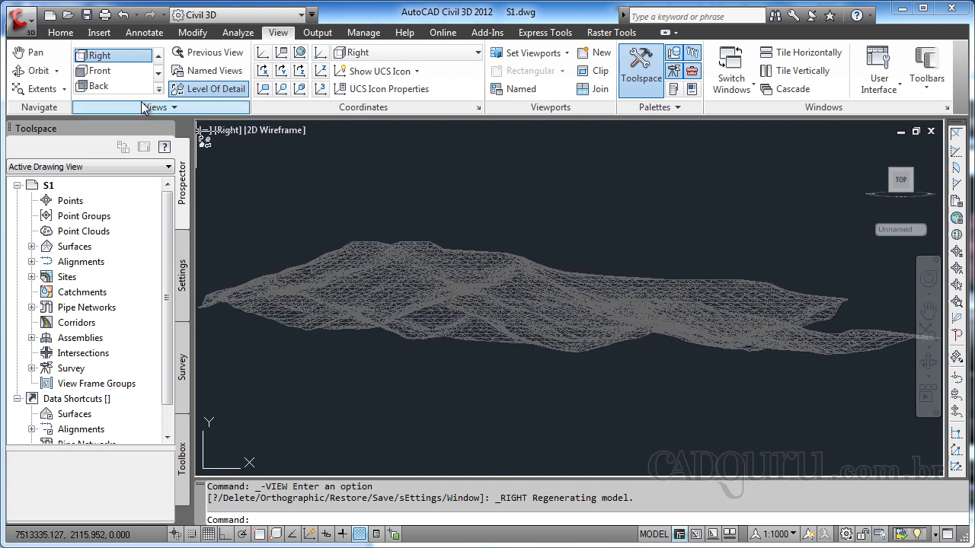
left_click(106, 74)
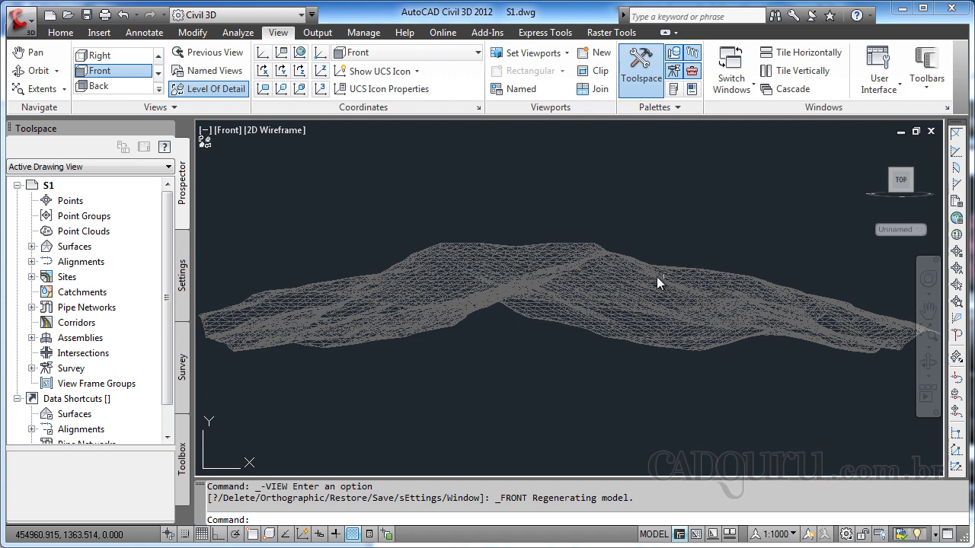
left_click(162, 75)
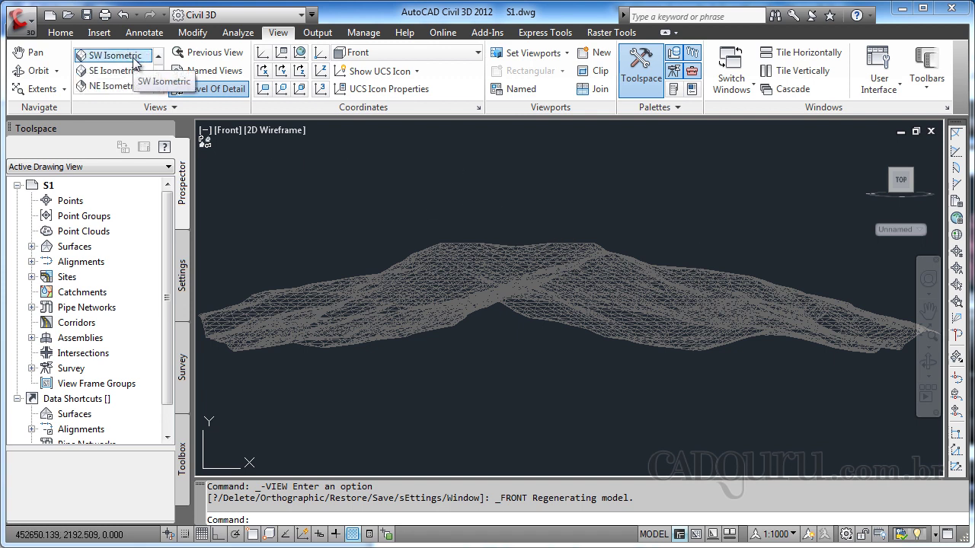
Step: Cycle through the SW, SE, NE and NW Isometric presets, return to SE Isometric, then undo once
left_click(136, 63)
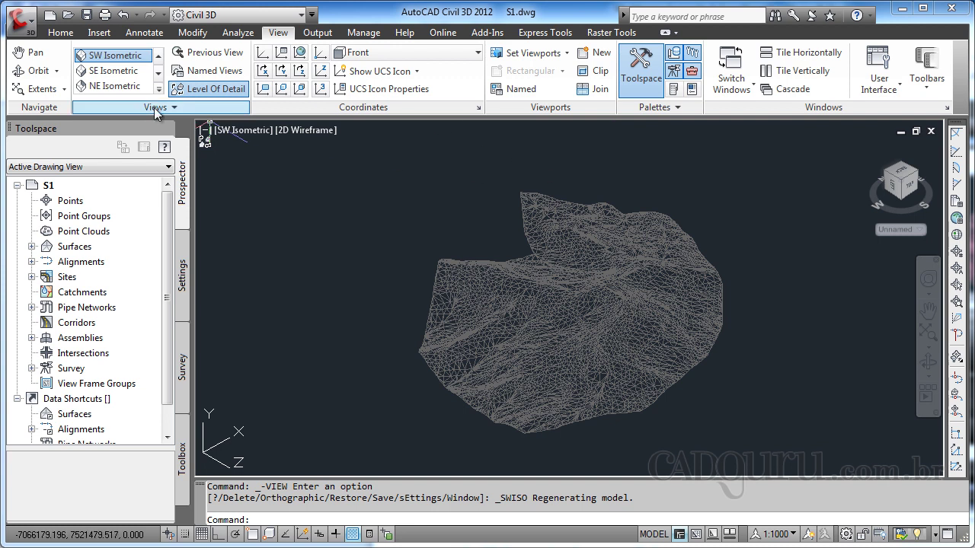
left_click(120, 73)
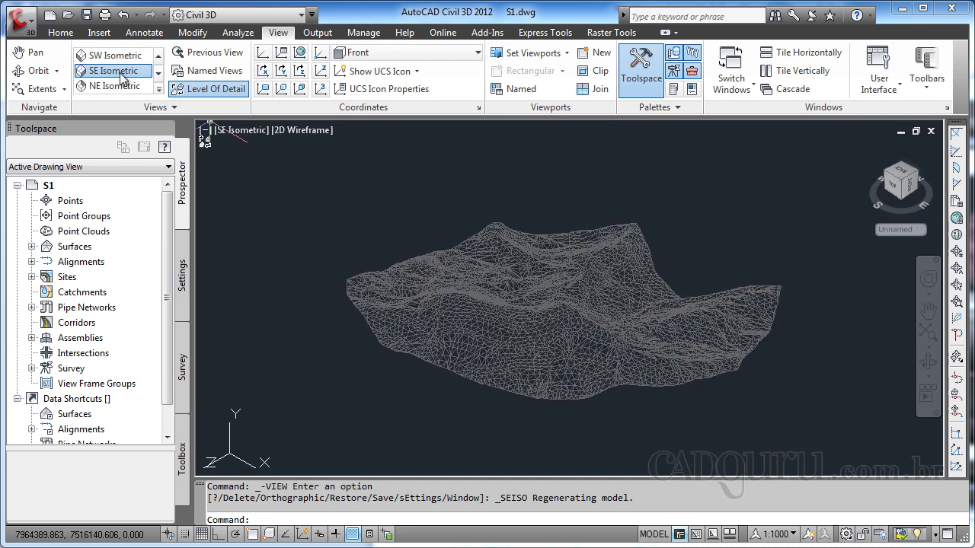
left_click(123, 88)
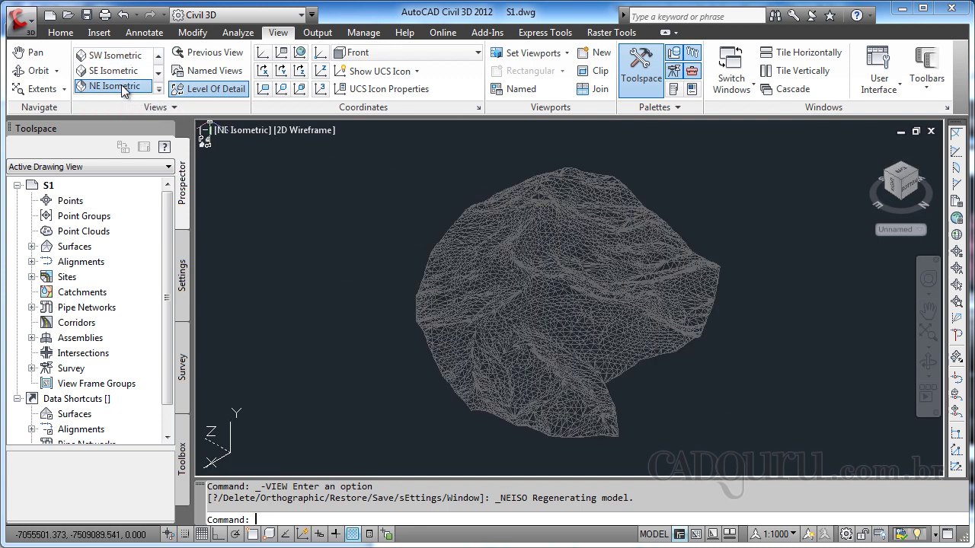
left_click(156, 75)
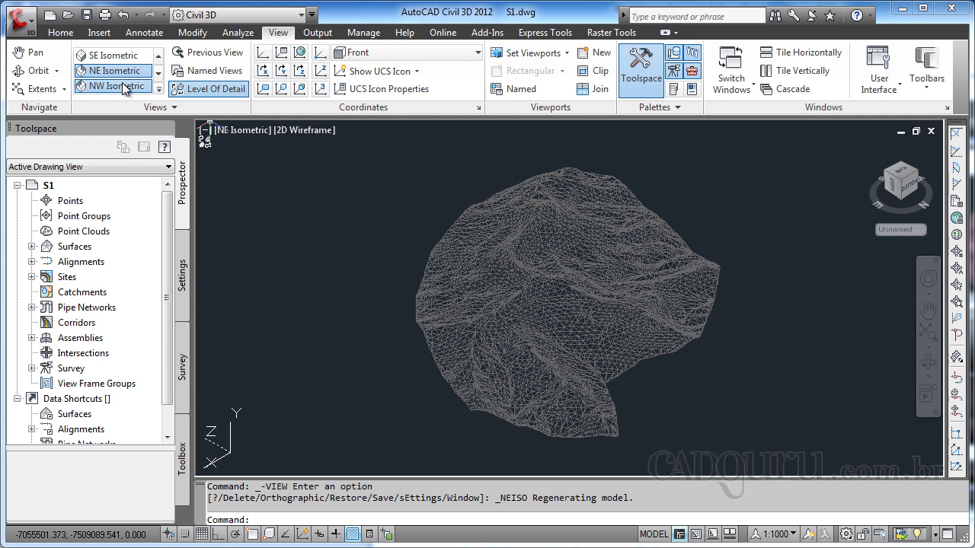
left_click(118, 86)
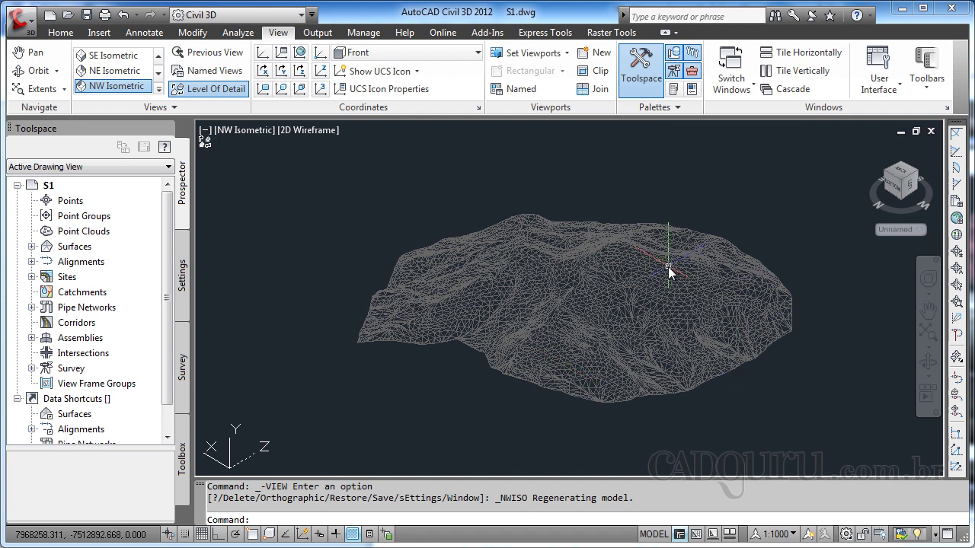
left_click(158, 56)
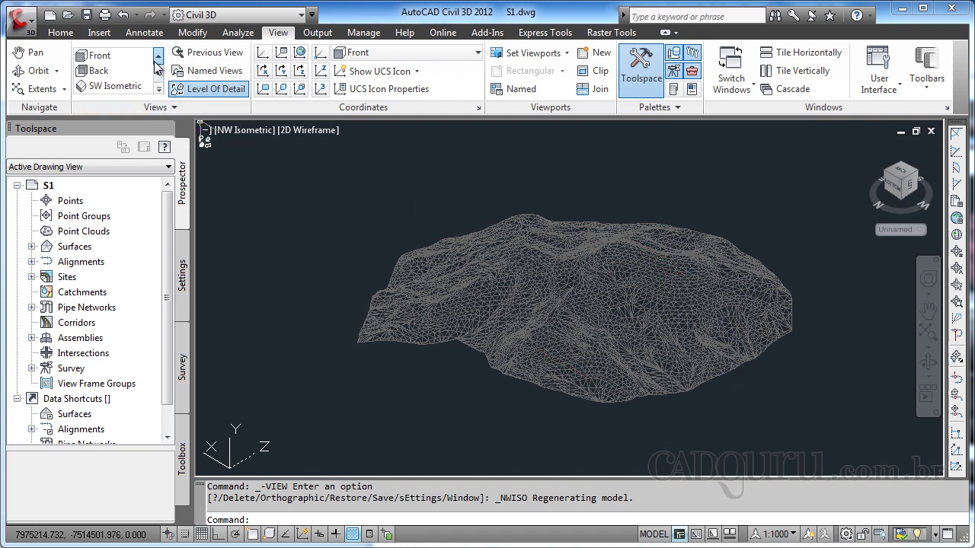
scroll(118, 80, "down", 1)
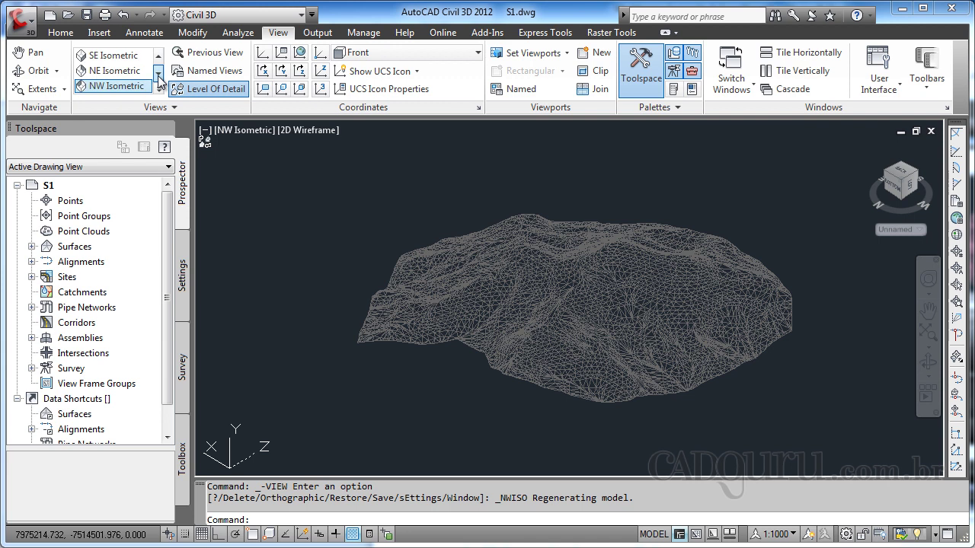
left_click(121, 58)
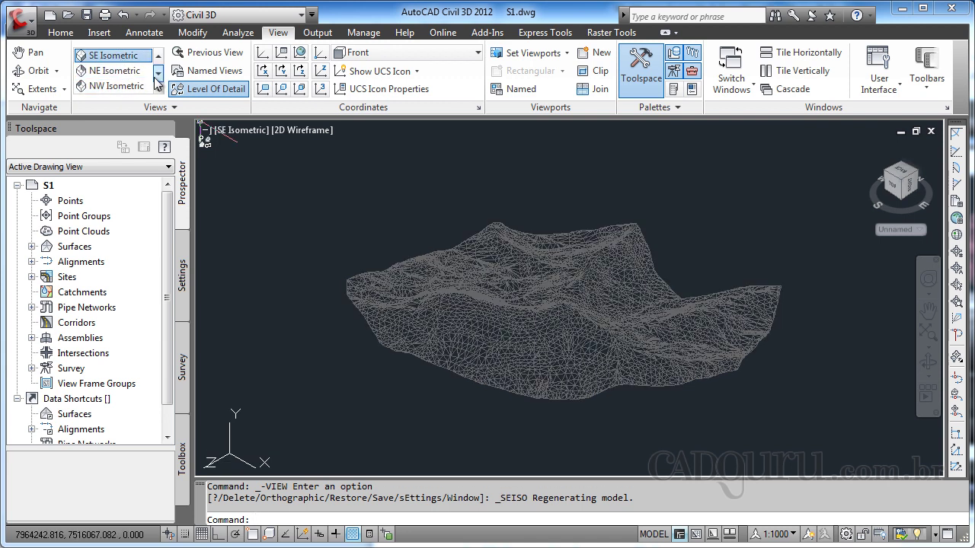
type("u")
key("Return")
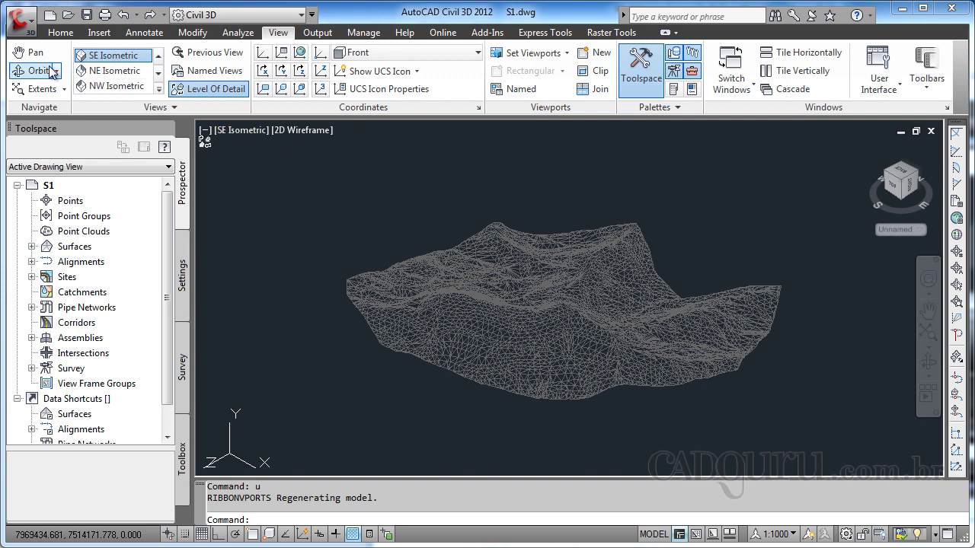
Step: Render the SE Isometric terrain in the Conceptual visual style
left_click(175, 107)
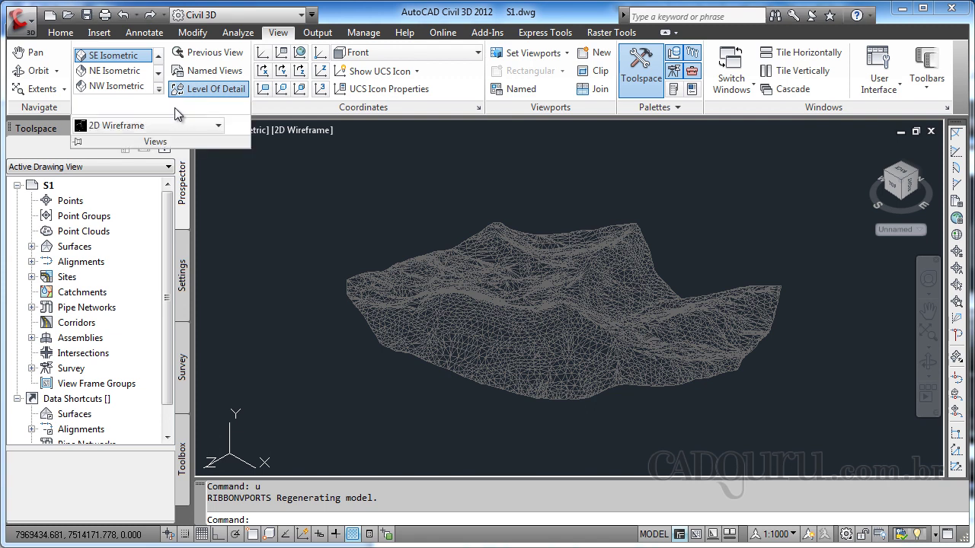
left_click(127, 125)
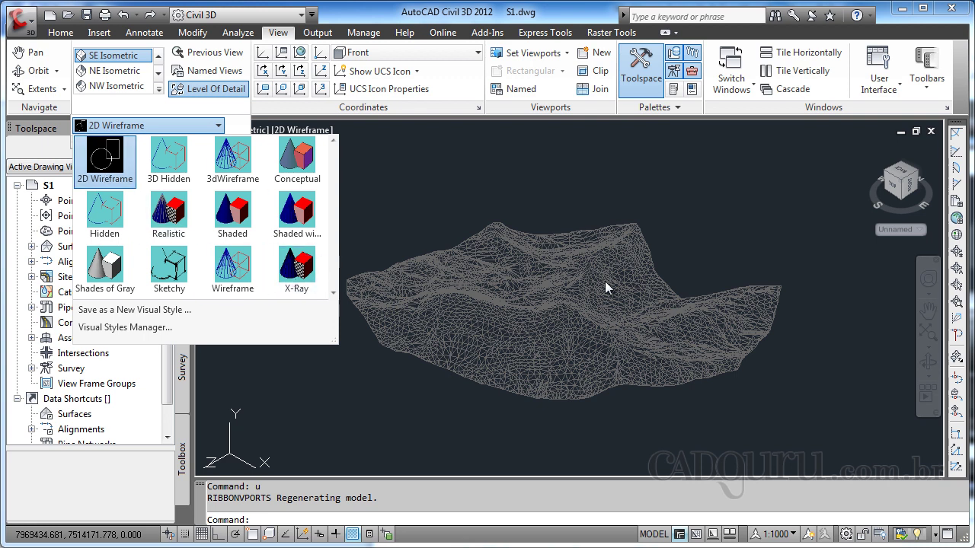
left_click(287, 161)
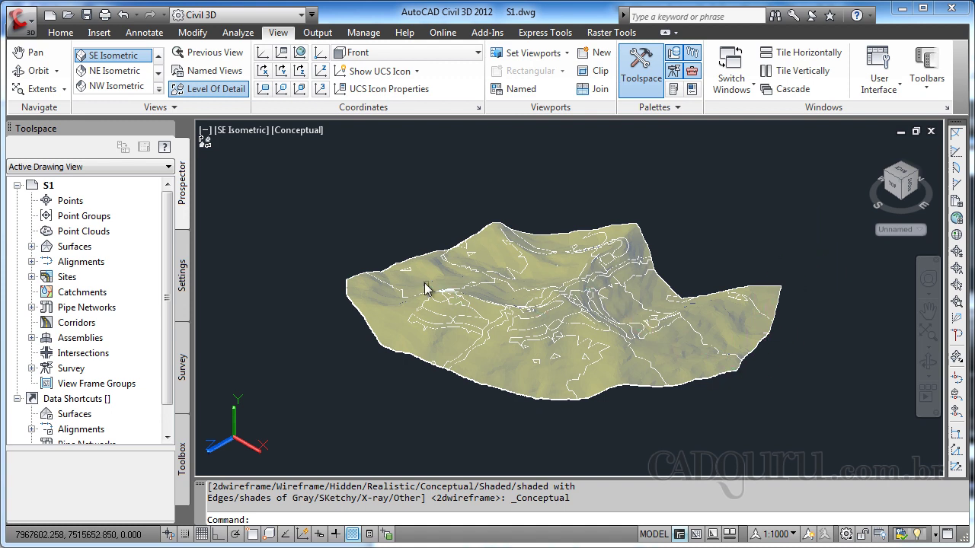
left_click(229, 109)
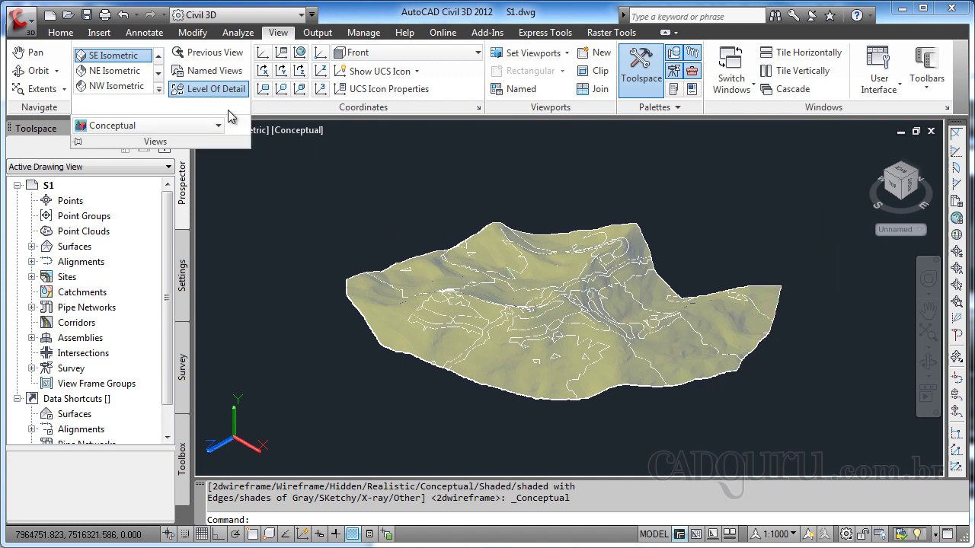
left_click(176, 126)
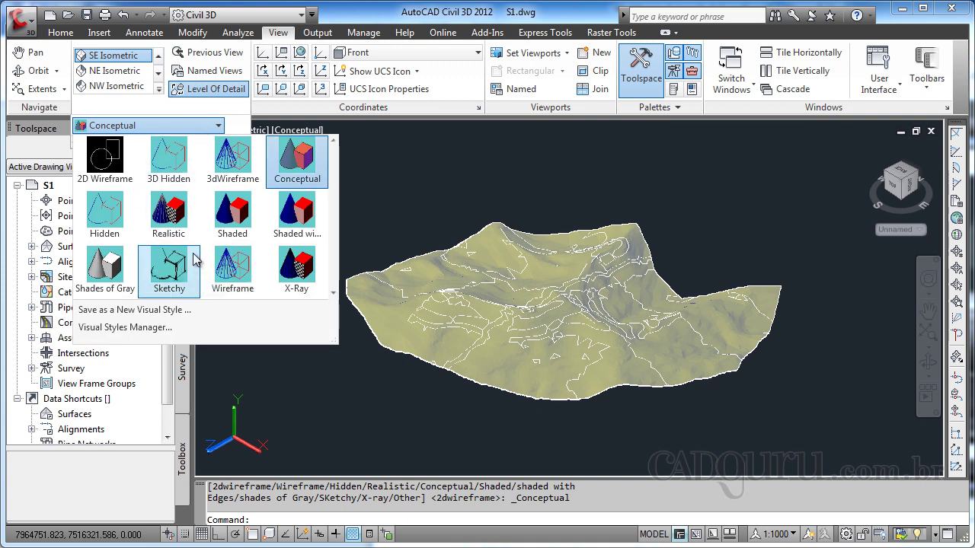
left_click(163, 222)
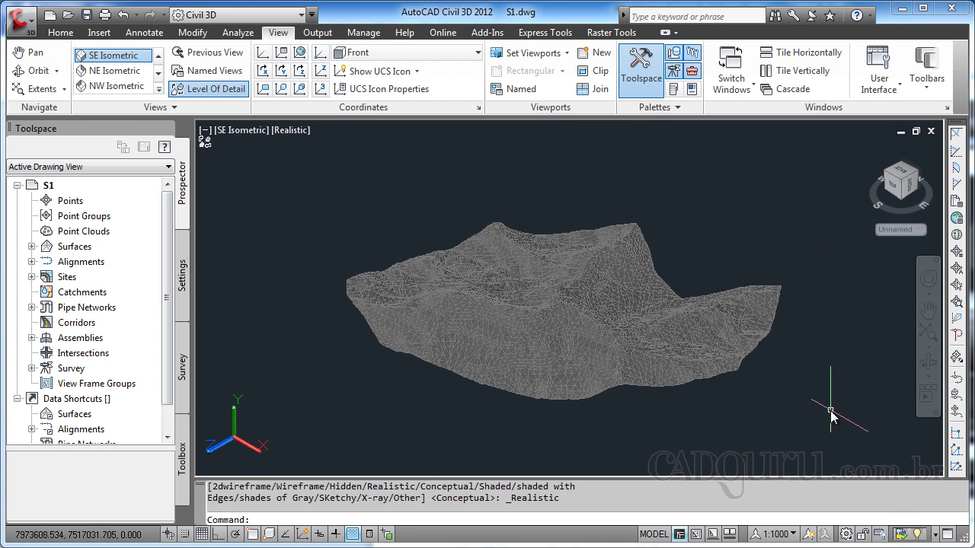
left_click(180, 105)
left_click(165, 126)
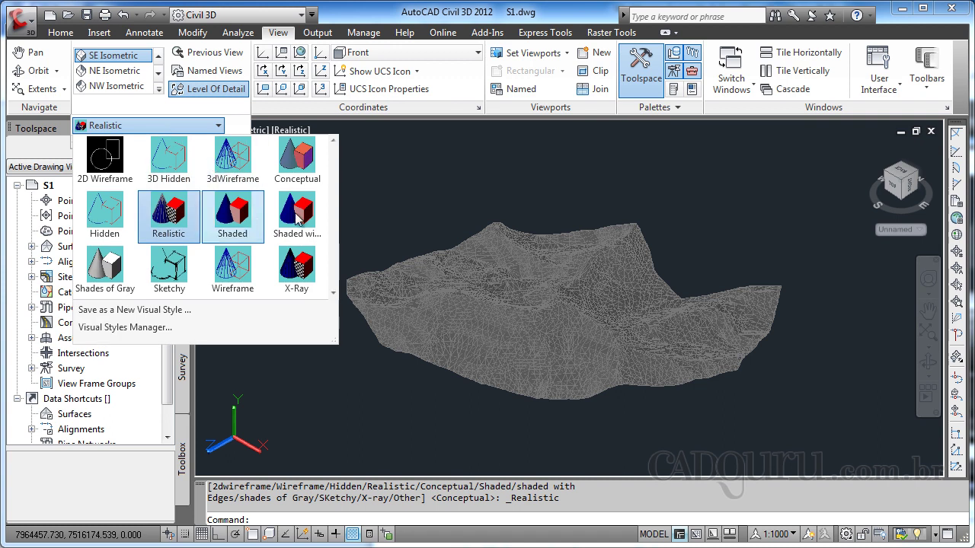
left_click(303, 242)
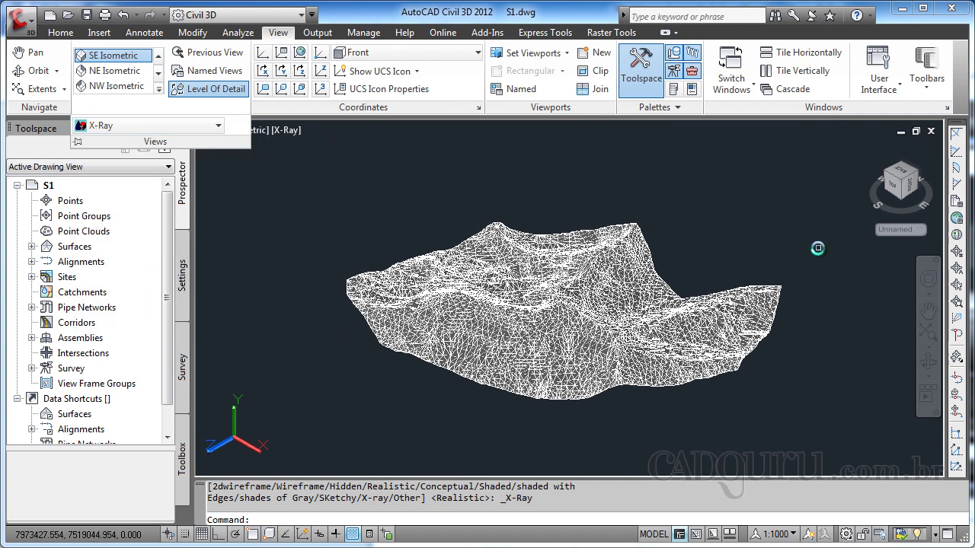
left_click(160, 107)
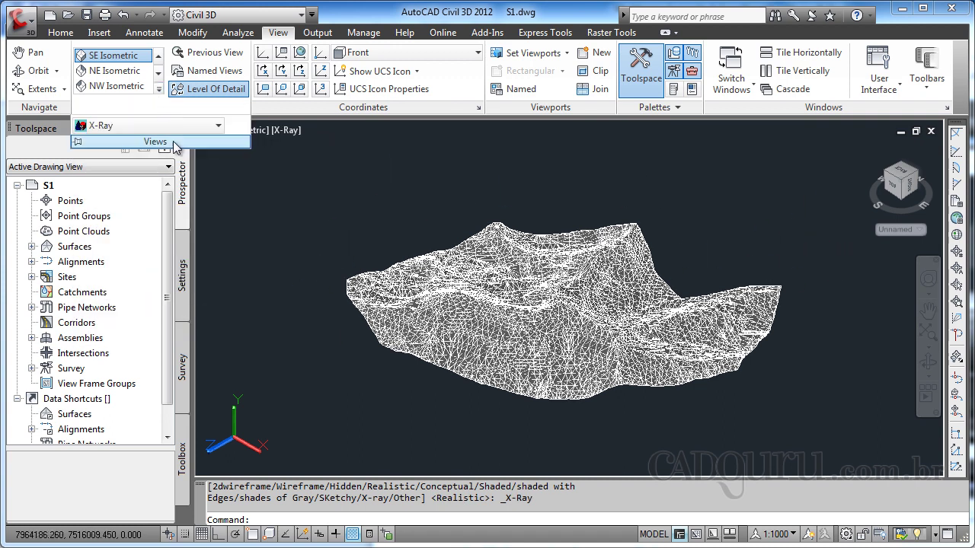
left_click(152, 124)
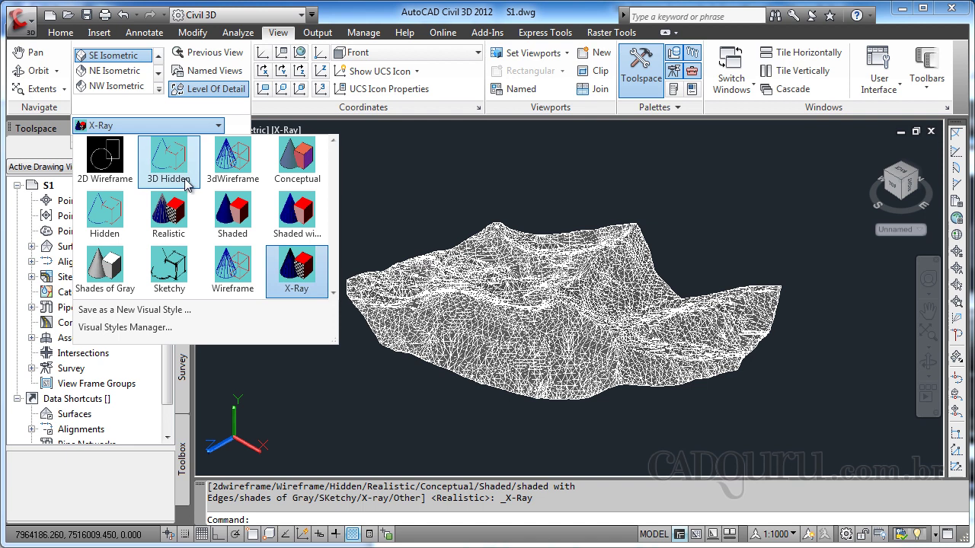
left_click(244, 220)
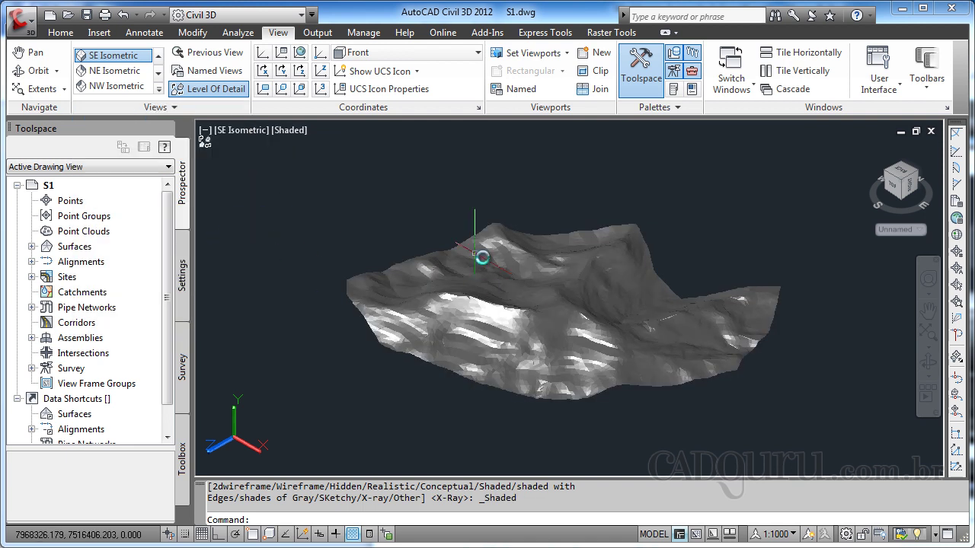
left_click(163, 107)
left_click(172, 123)
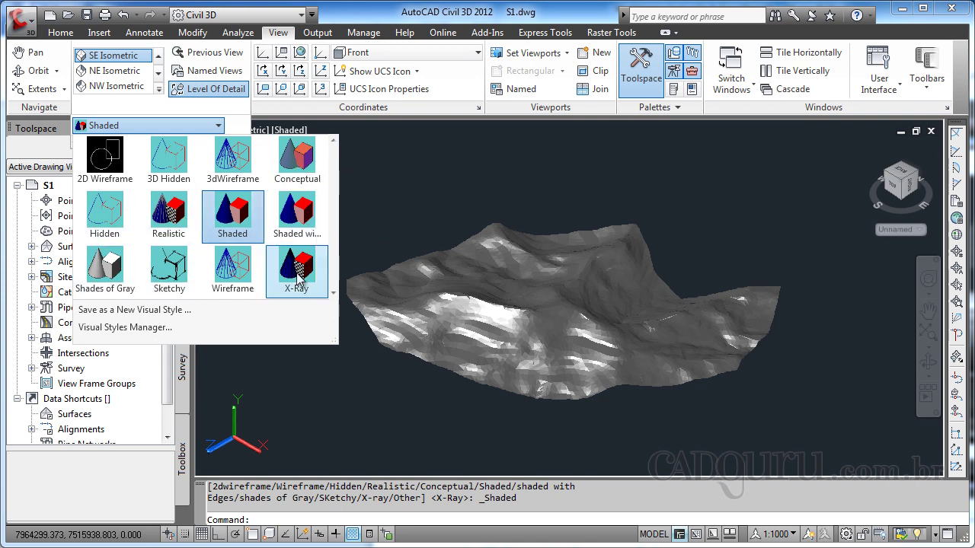
left_click(297, 159)
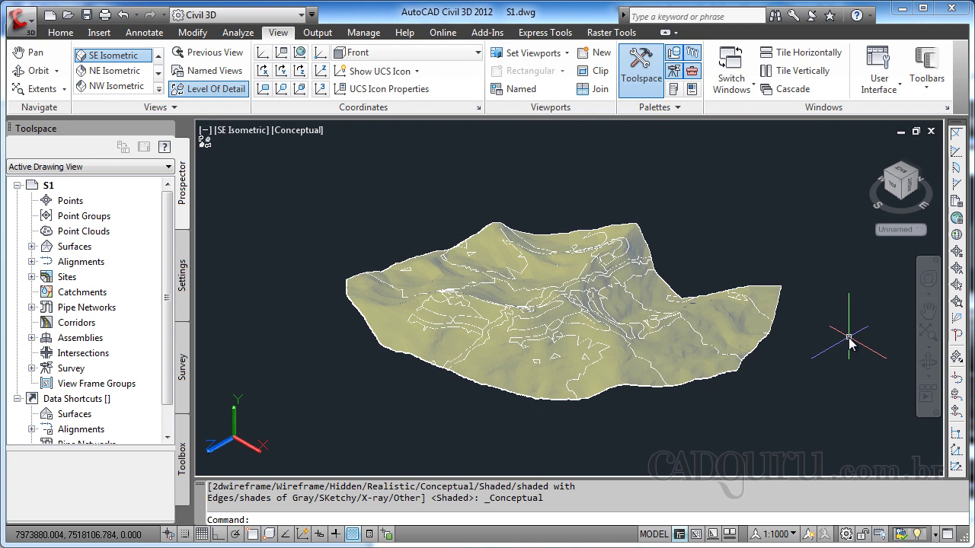
Step: Undo once, split the drawing into a Three: Right viewport layout, and activate the Top viewport
type("u")
key("Return")
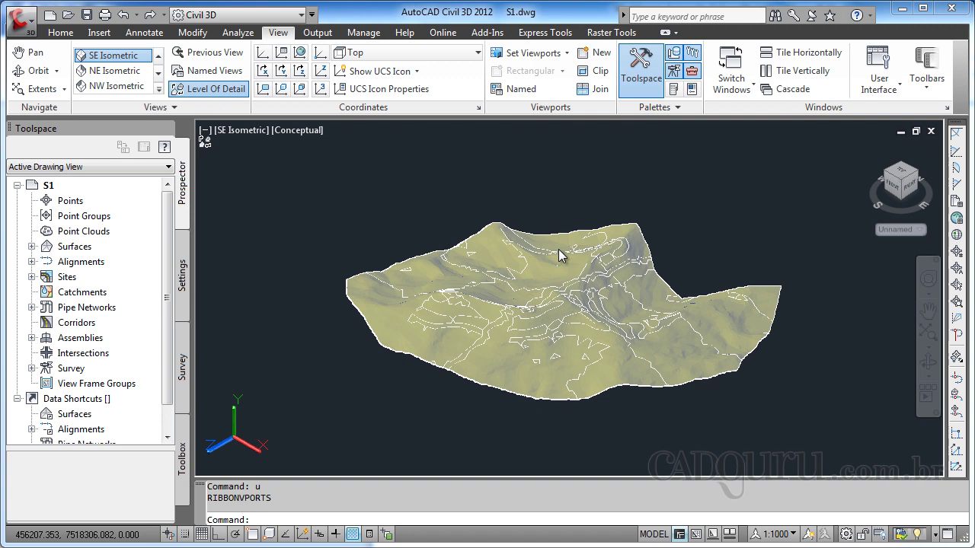
left_click(569, 53)
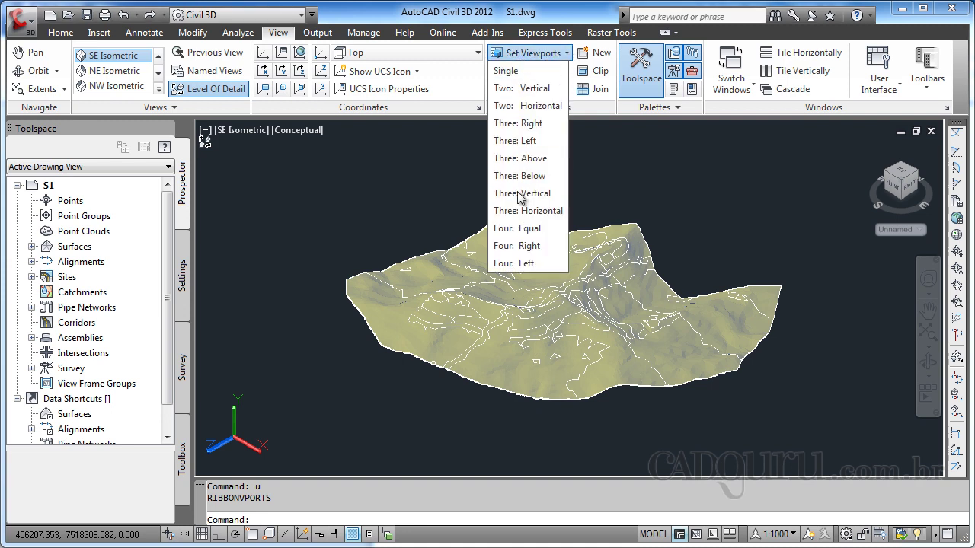
left_click(525, 124)
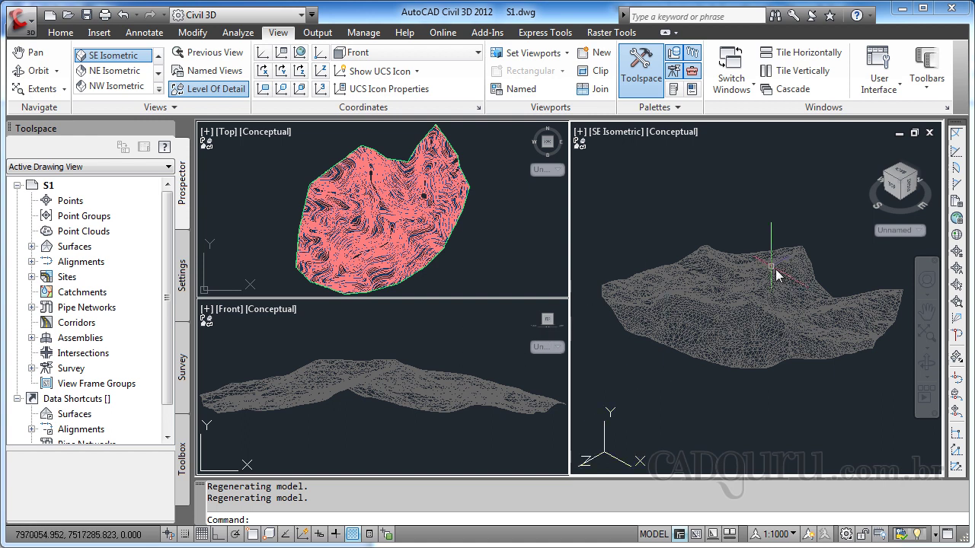
left_click(275, 135)
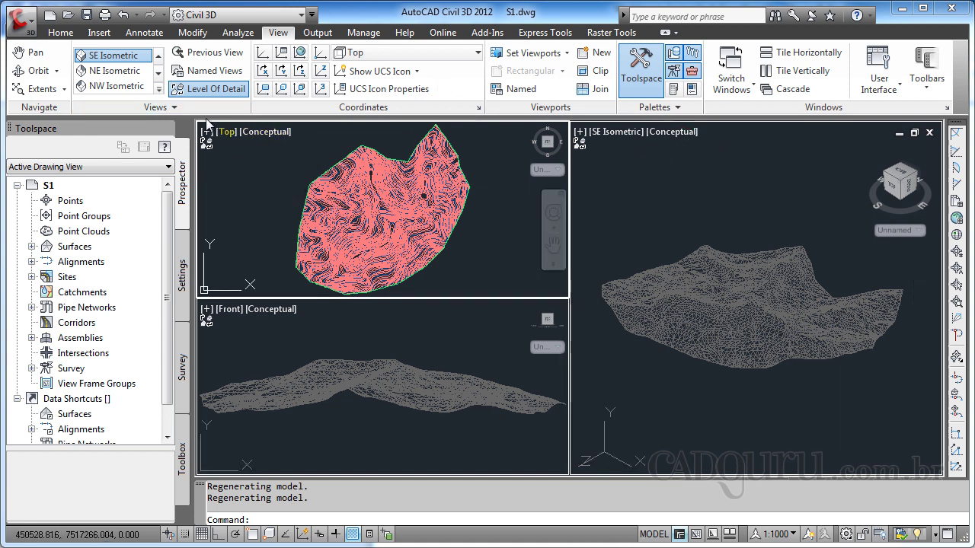
Step: Show the Top viewport in the 2D Wireframe visual style
left_click(174, 108)
left_click(192, 131)
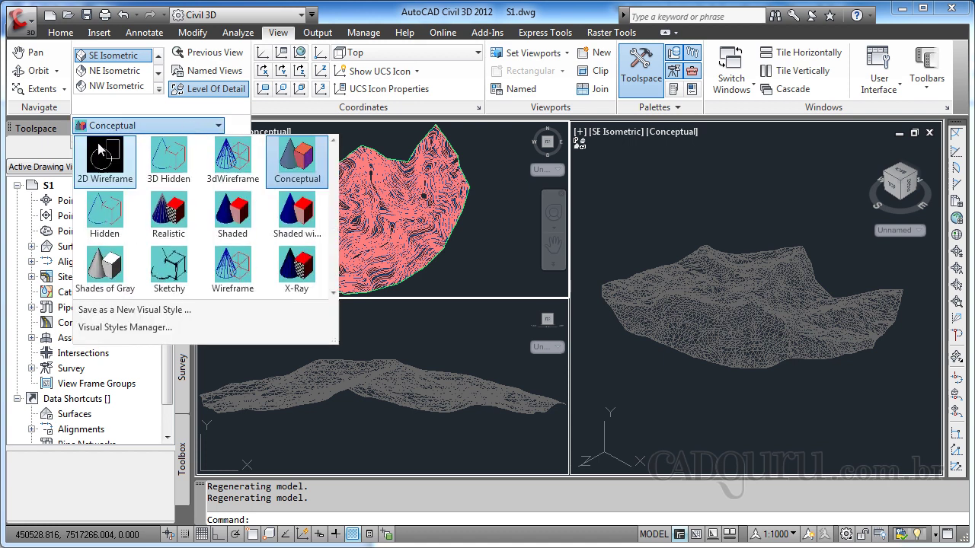
left_click(99, 152)
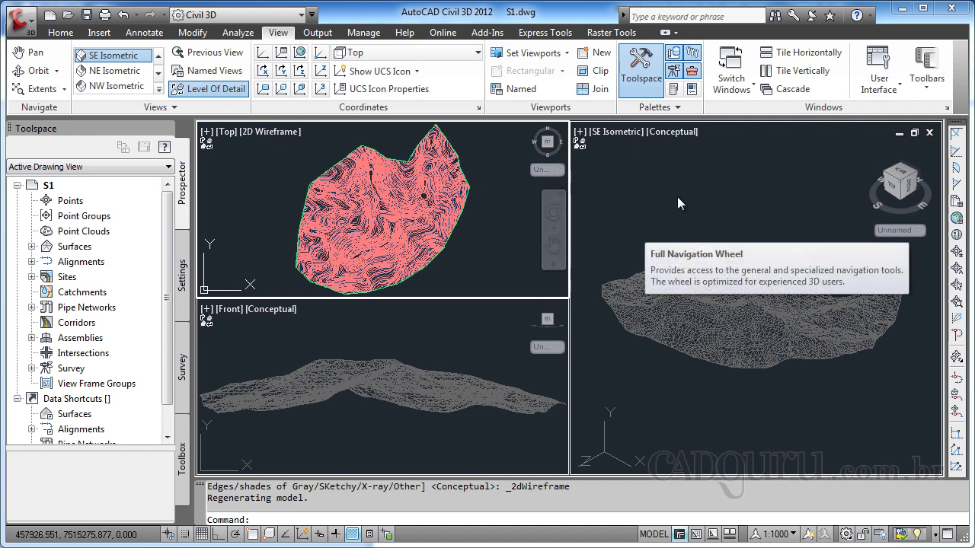
Step: Make the SE Isometric viewport active after trying the Front and Top viewports
left_click(712, 207)
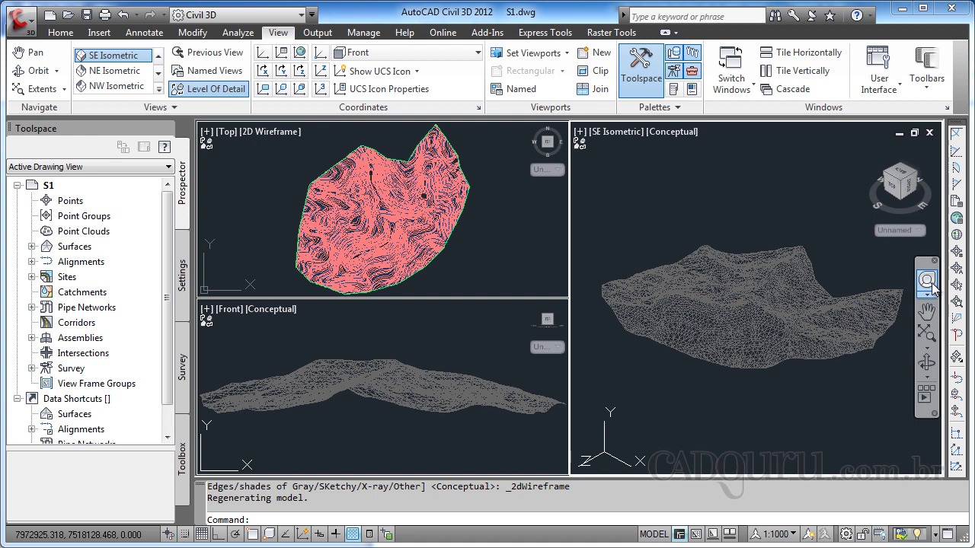
left_click(513, 358)
left_click(524, 239)
left_click(771, 217)
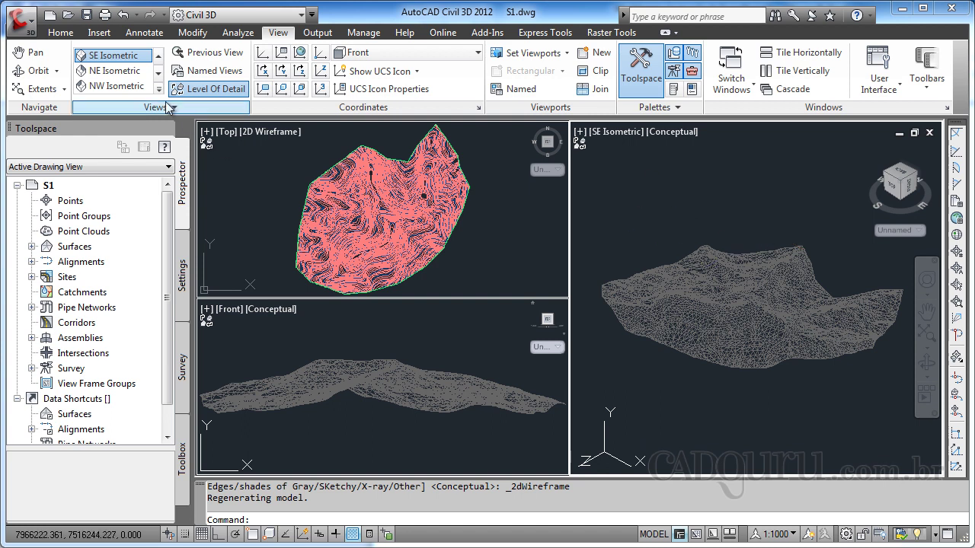
left_click(36, 70)
Step: Orbit the right viewport to a more overhead custom view, then activate the Front viewport
mouse_move(705, 318)
left_mouse_down()
mouse_move(689, 296)
mouse_move(645, 345)
left_mouse_up()
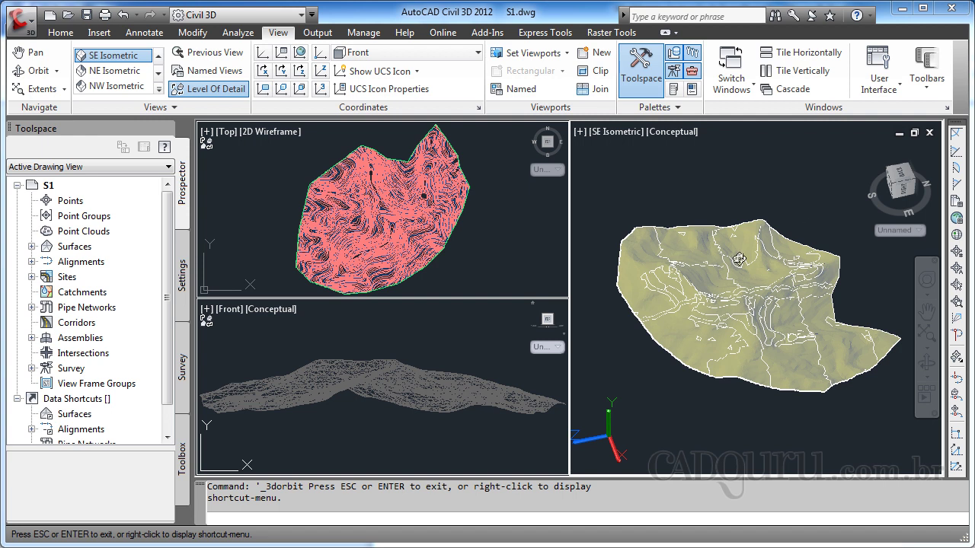
key("Escape")
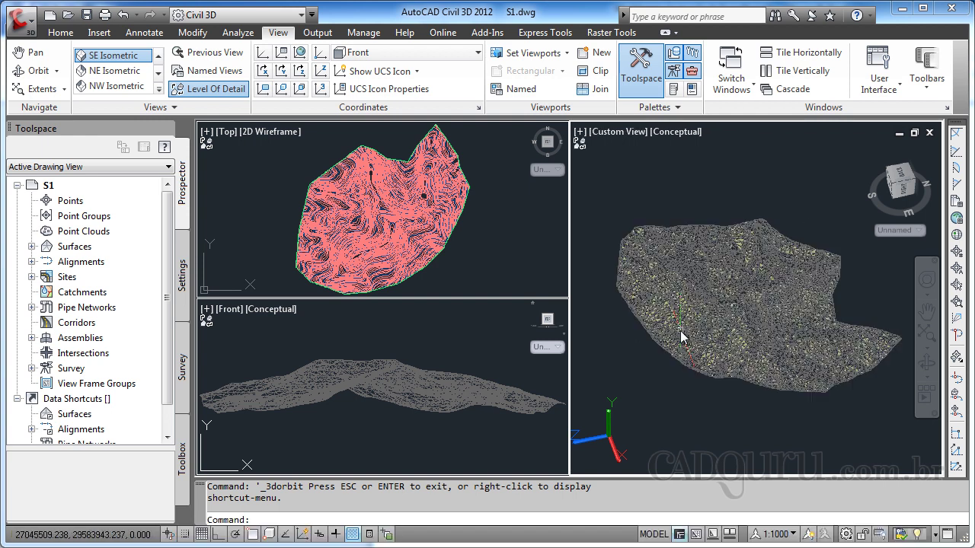
left_click(409, 428)
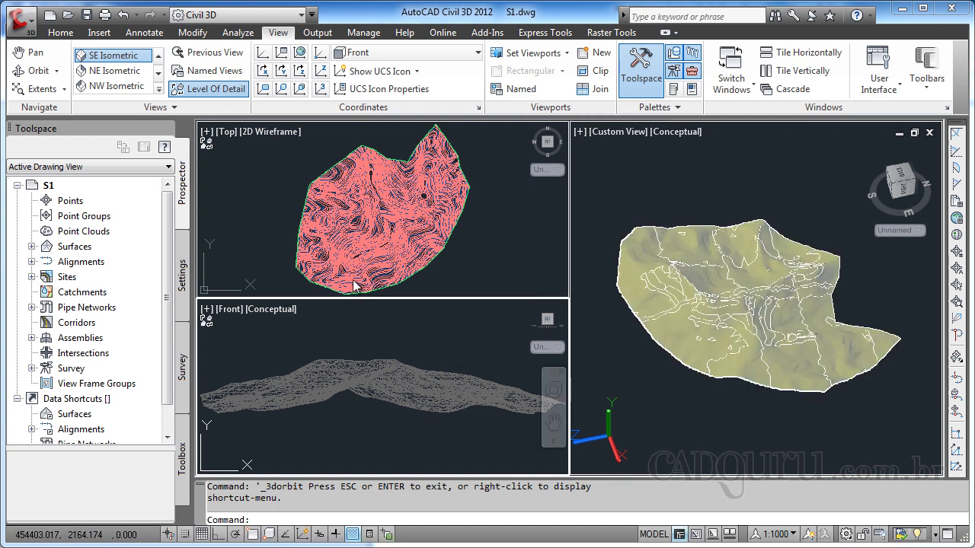
left_click(153, 111)
left_click(156, 126)
Step: Show the lower-left viewport in 2D Wireframe from the SW Isometric angle
left_click(115, 158)
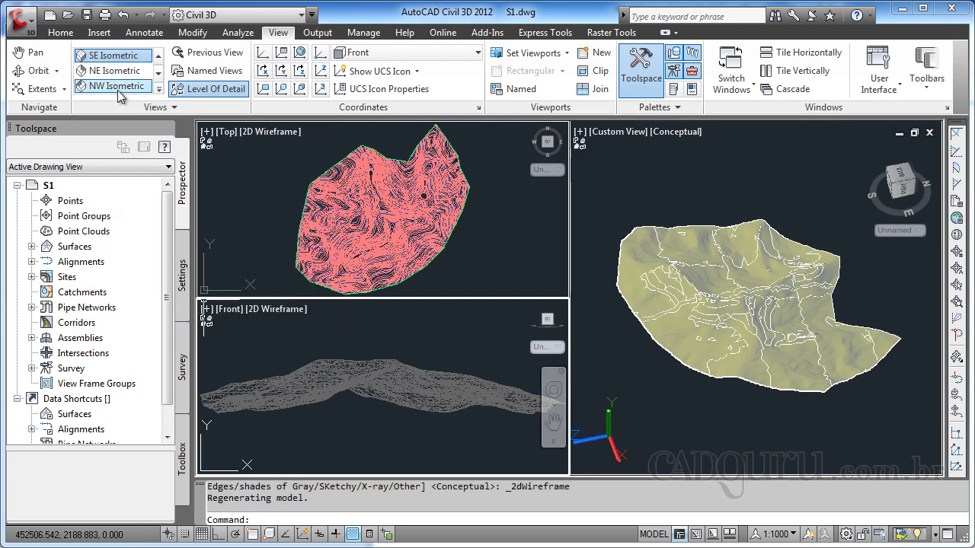
left_click(159, 56)
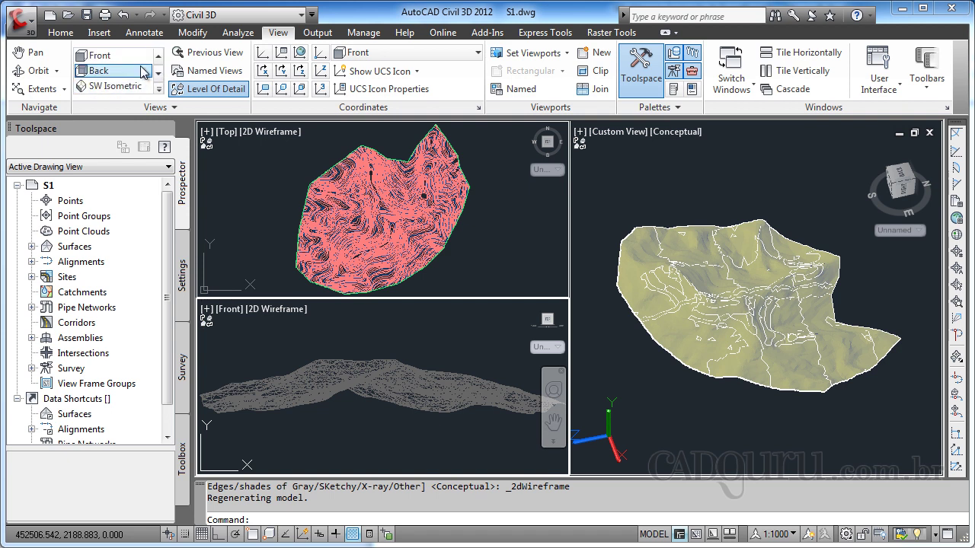
left_click(138, 87)
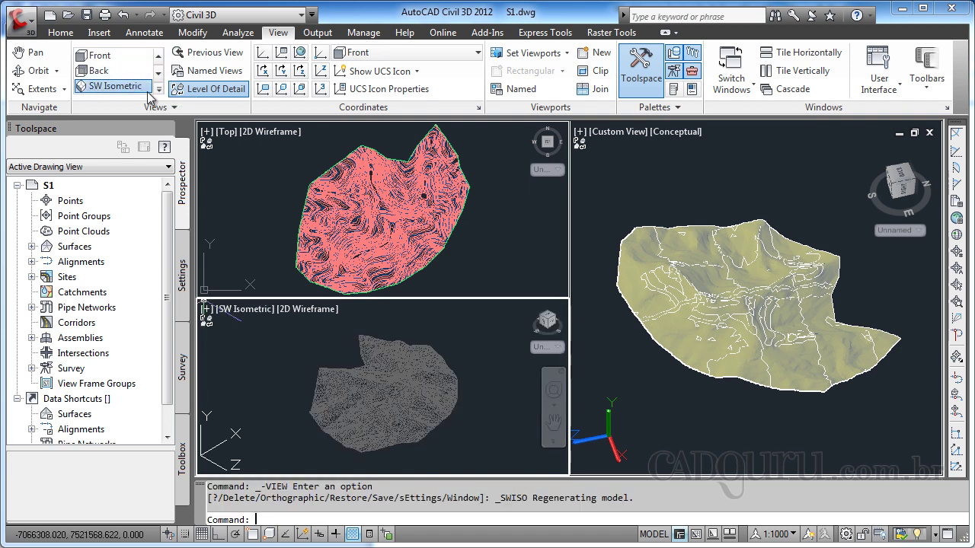